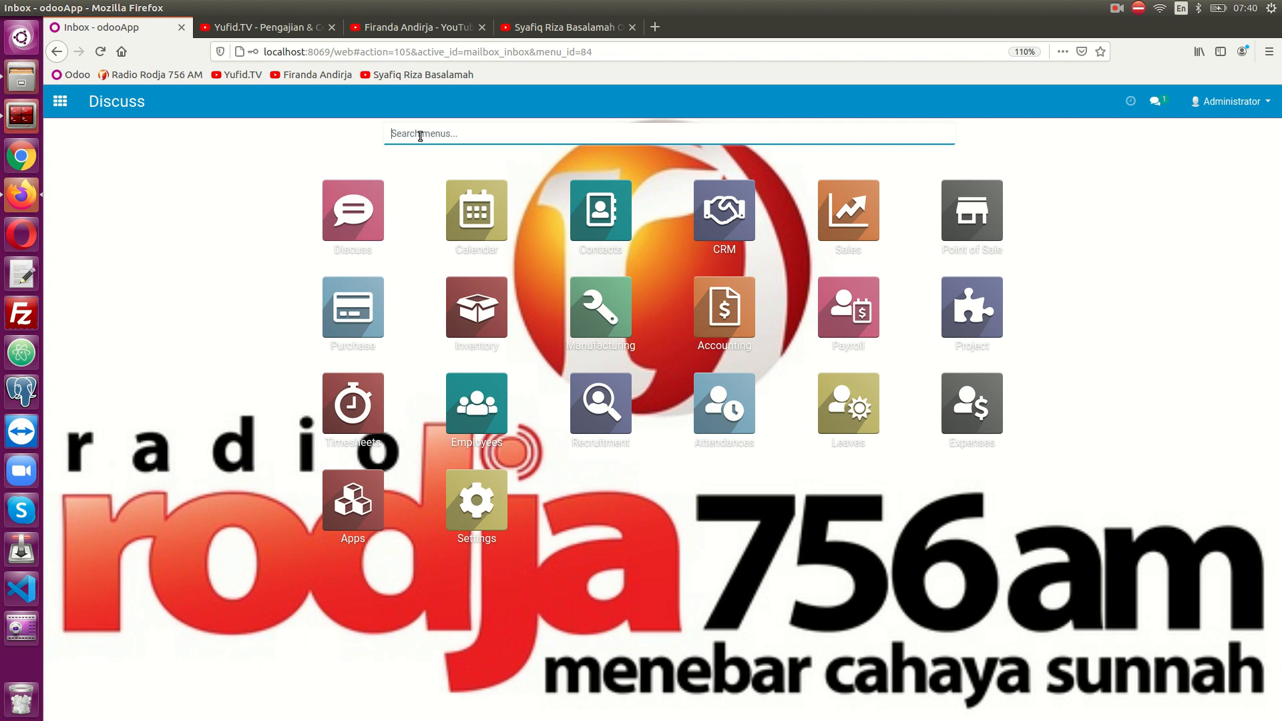
# Step: Open the Inventory reordering rules and start a new rule for the product [RK076] Rak Kayu
pyautogui.write('reorder')
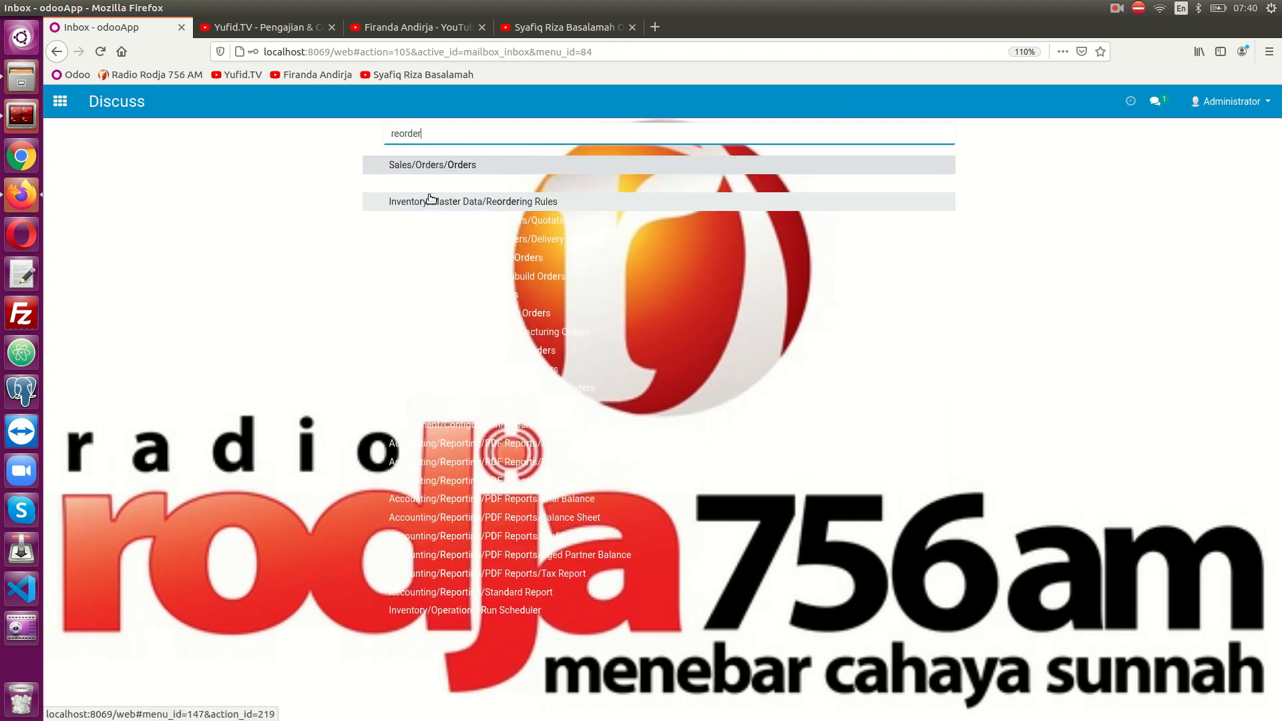
pyautogui.click(449, 203)
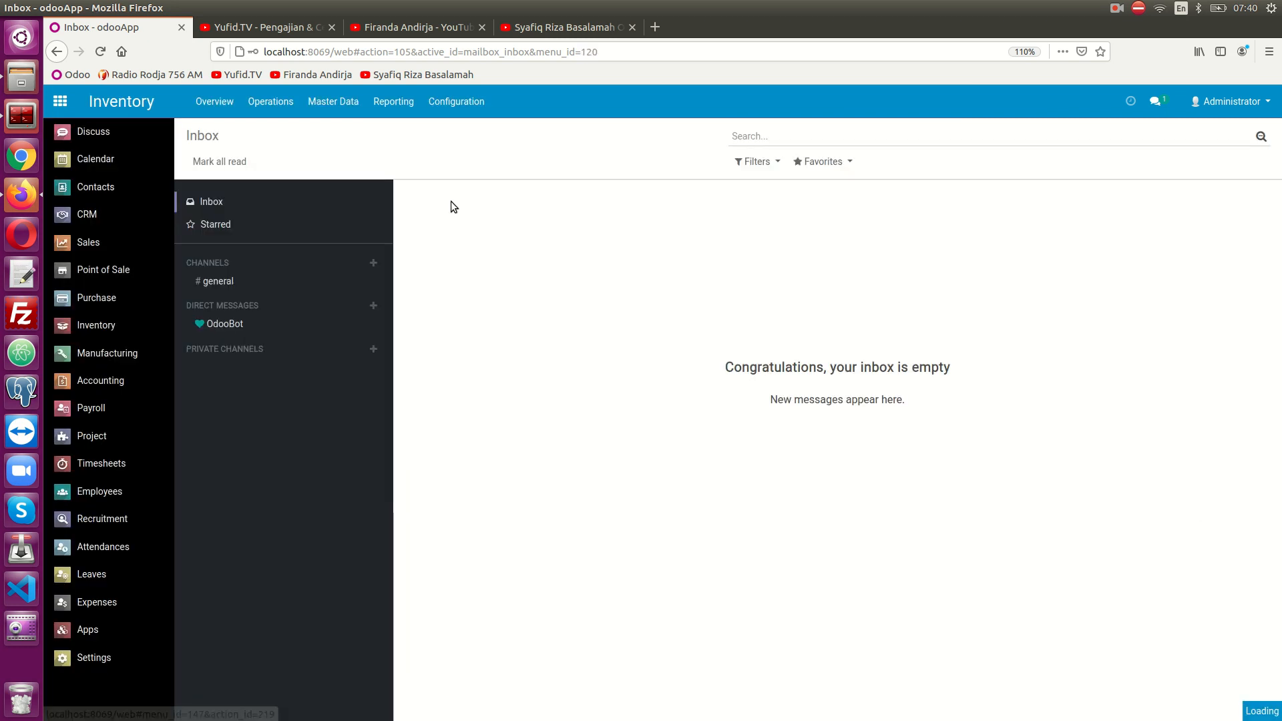
pyautogui.click(212, 161)
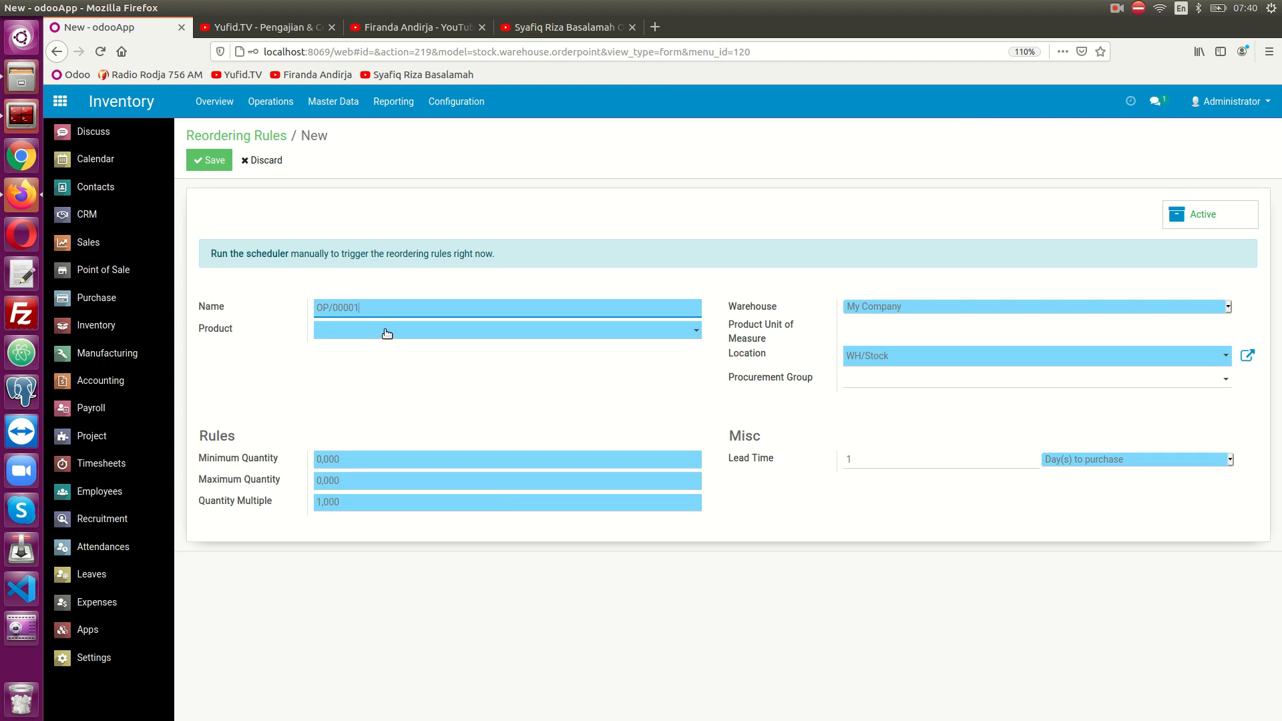
pyautogui.click(386, 333)
pyautogui.write('ra')
pyautogui.click(388, 353)
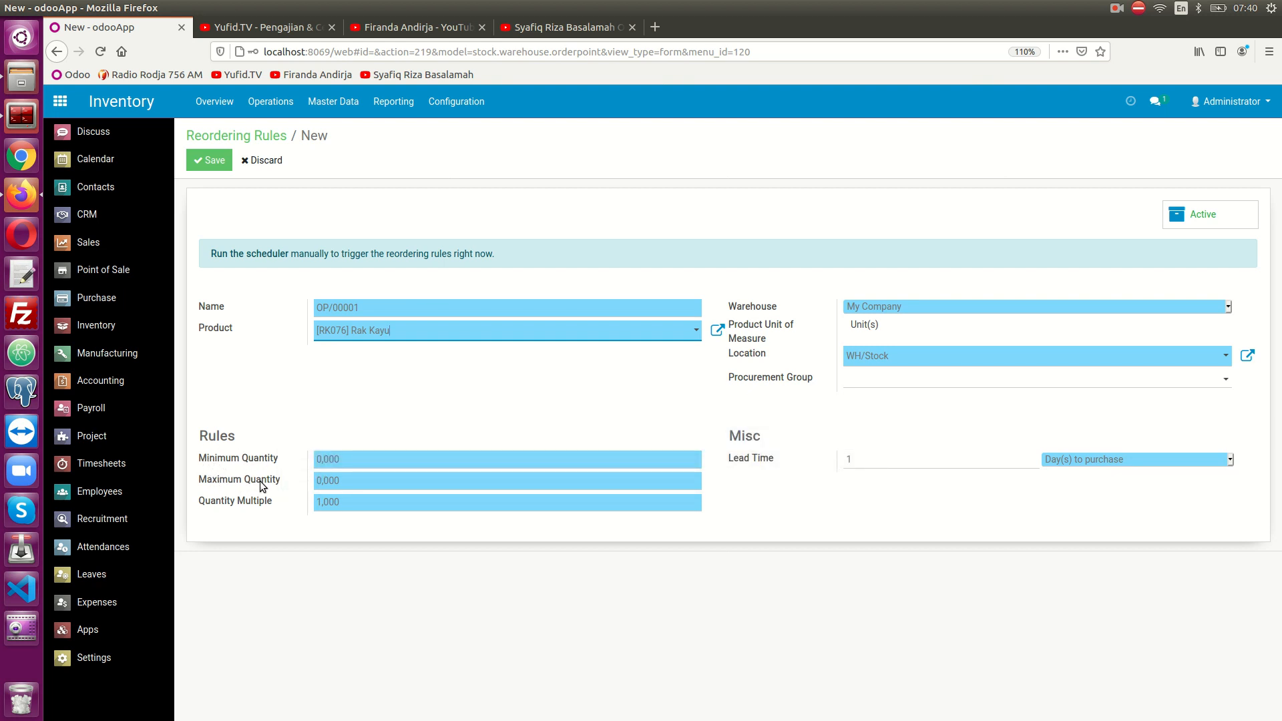
# Step: Set both the minimum and maximum quantity of the Rak Kayu rule to 5 and save it
pyautogui.moveTo(260, 483)
pyautogui.click(347, 481)
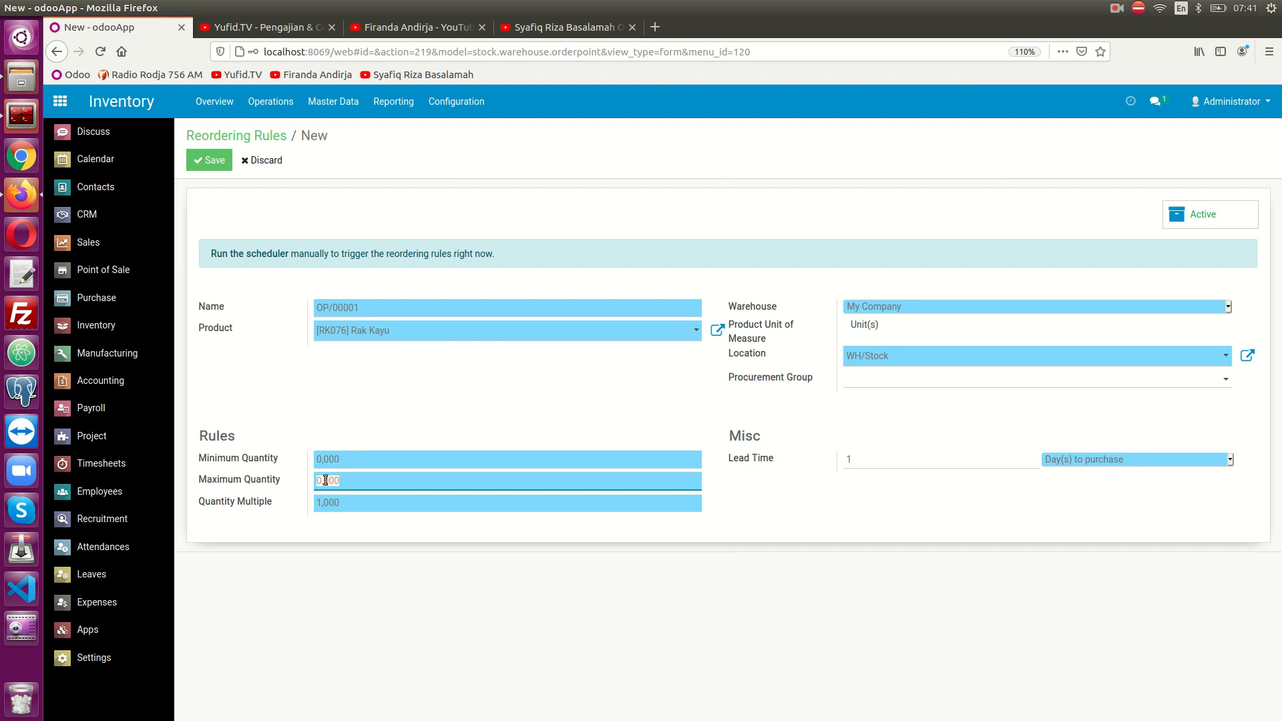
pyautogui.moveTo(199, 480); pyautogui.dragTo(274, 486)
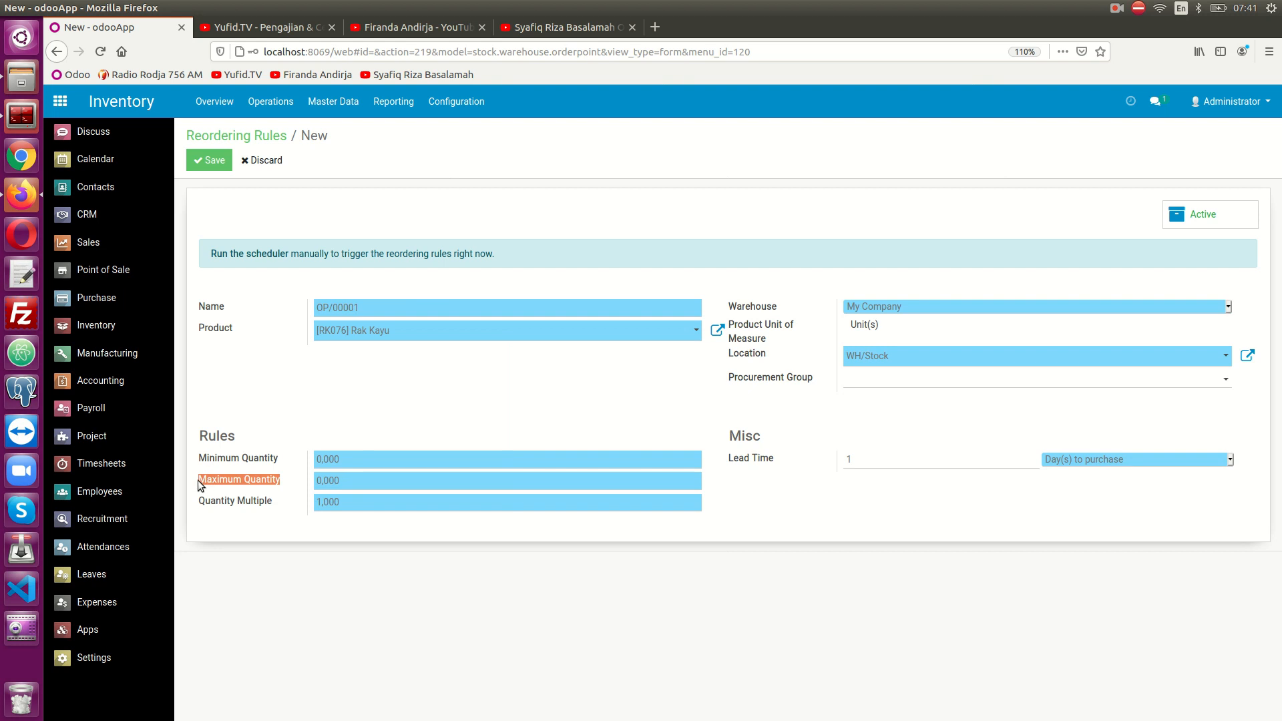
pyautogui.click(320, 459)
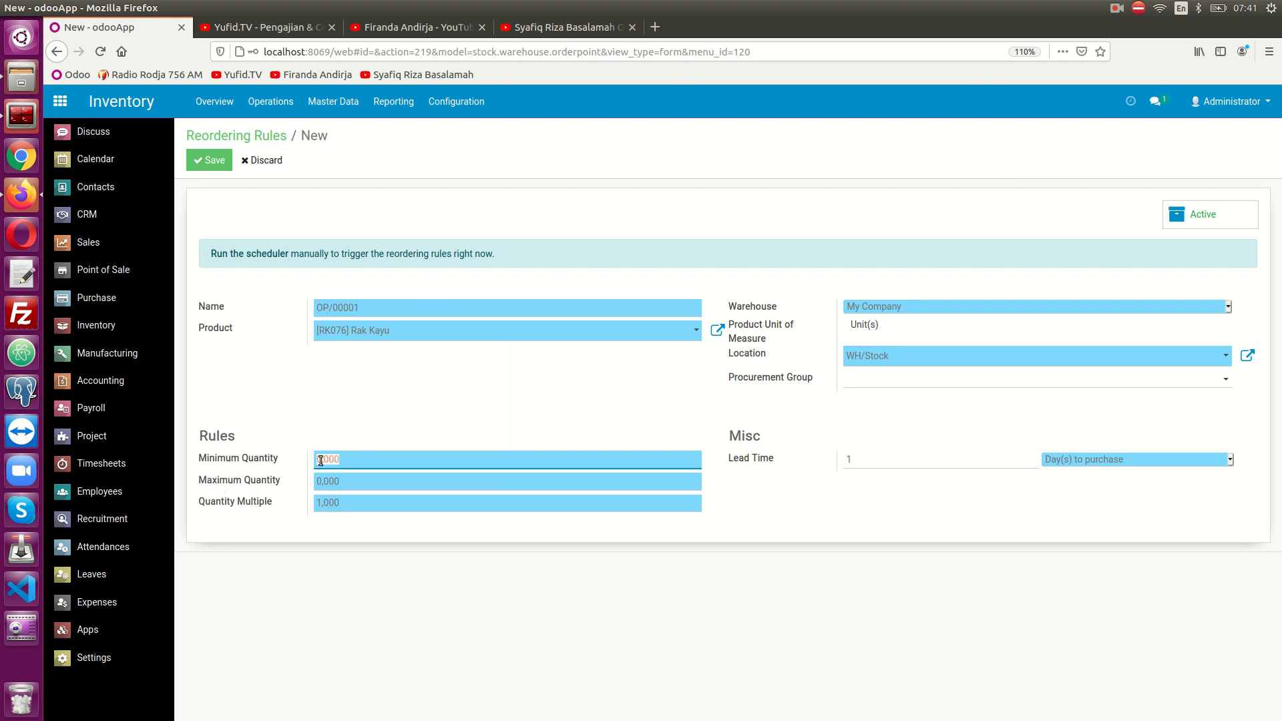
pyautogui.write('5')
pyautogui.click(349, 481)
pyautogui.write('5')
pyautogui.click(366, 426)
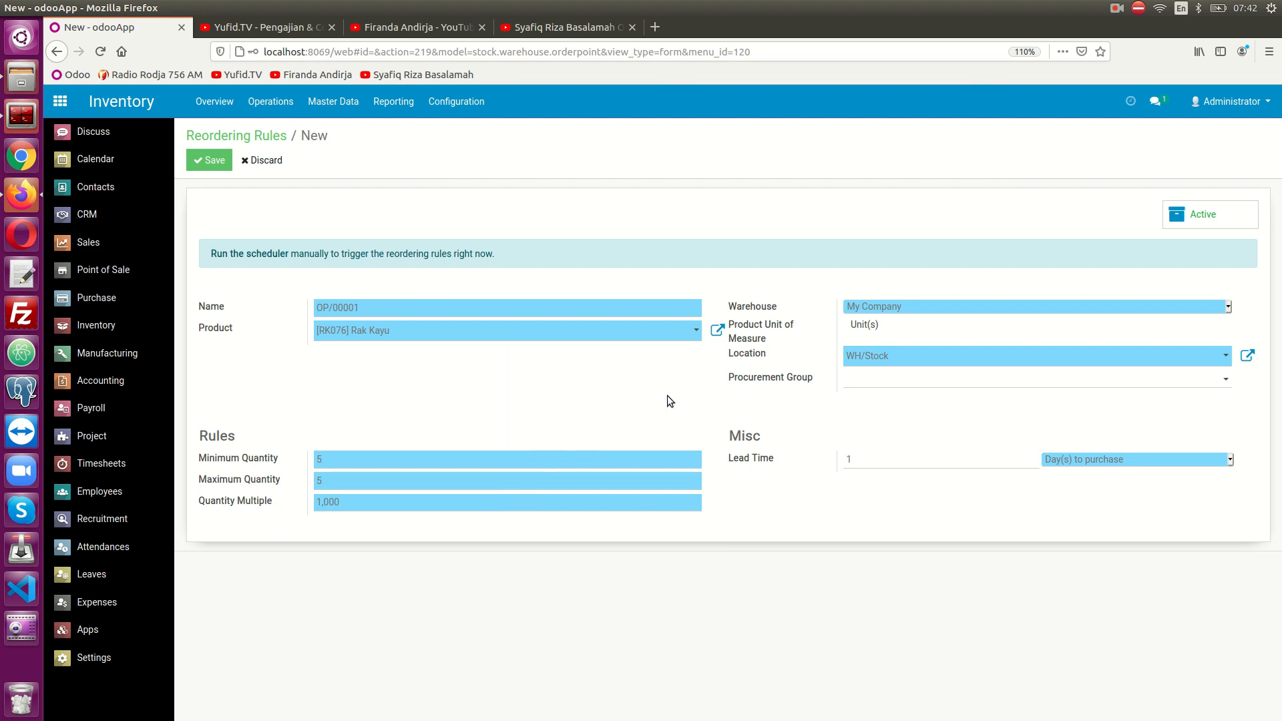
pyautogui.doubleClick(319, 459)
pyautogui.press('BackSpace')
pyautogui.write('5')
pyautogui.click(210, 162)
# Step: Create and save a reordering rule for [CT023] Cat with minimum quantity 5 and maximum quantity 10
pyautogui.click(259, 162)
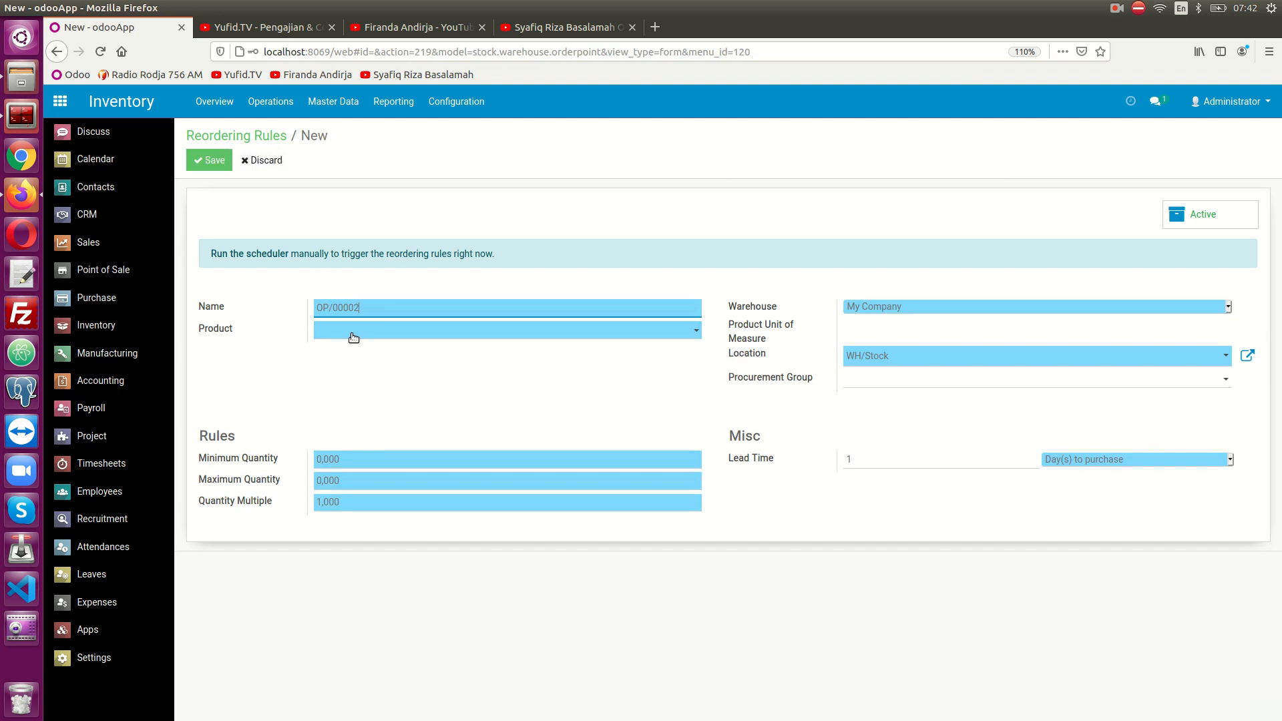
pyautogui.click(353, 337)
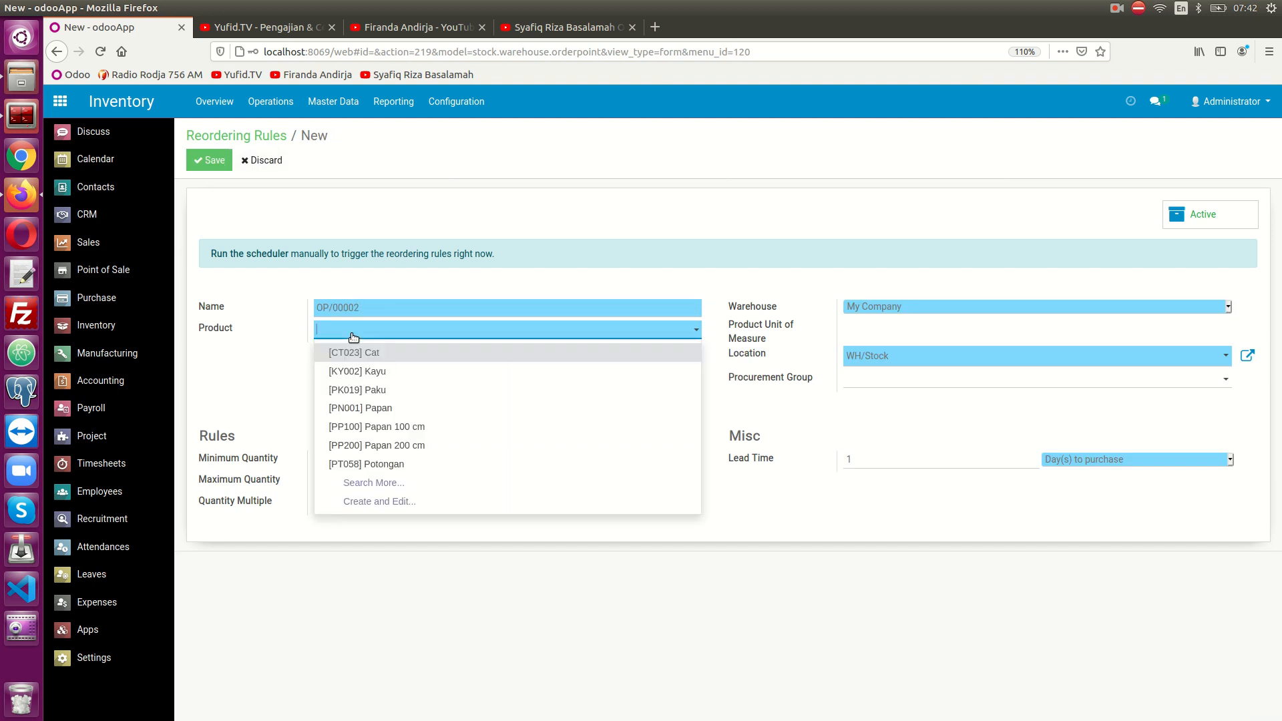
pyautogui.click(353, 349)
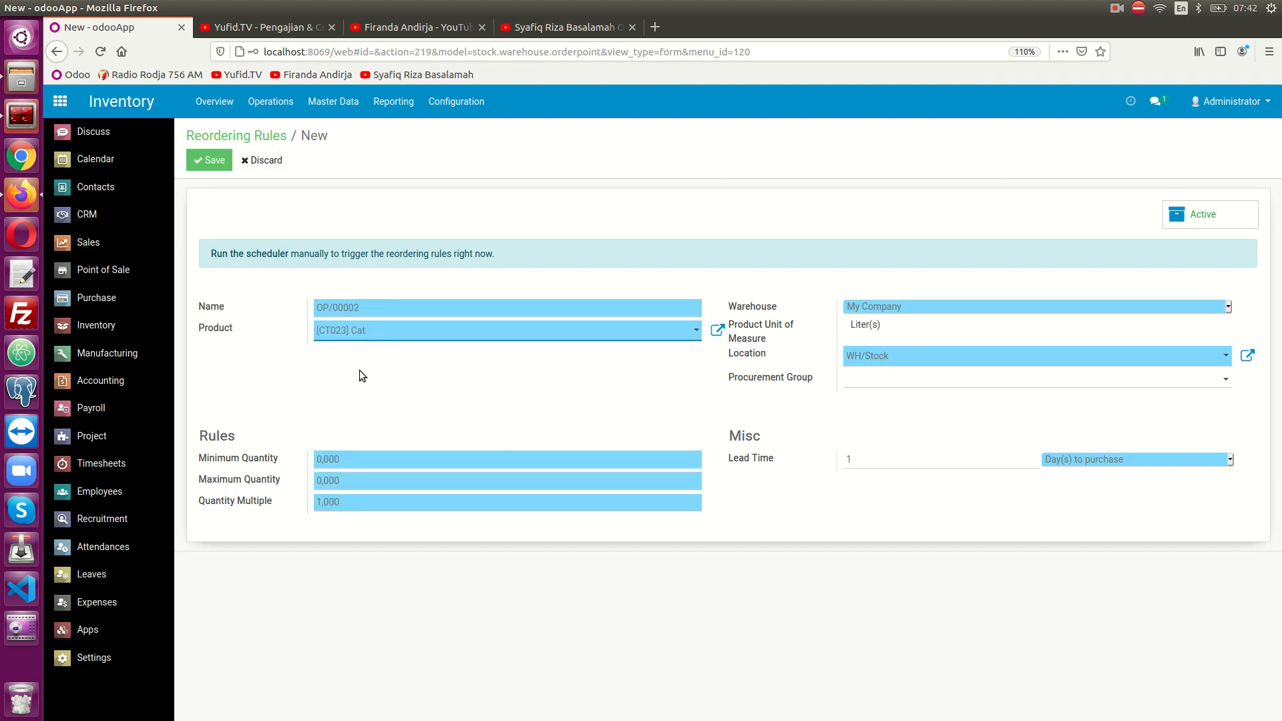
pyautogui.moveTo(355, 453); pyautogui.dragTo(311, 474)
pyautogui.write('5')
pyautogui.write('10')
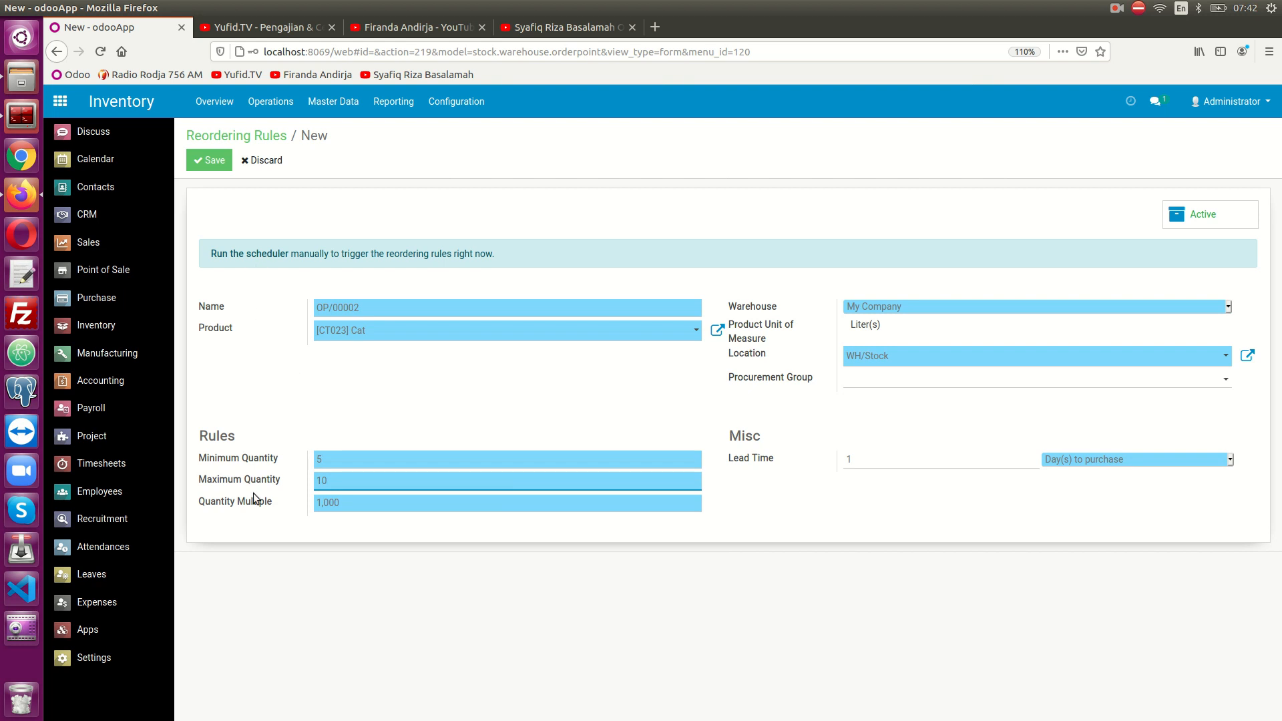
pyautogui.click(210, 165)
# Step: Create and save a reordering rule for [PK019] Paku with minimum quantity 100 and maximum quantity 150
pyautogui.click(259, 164)
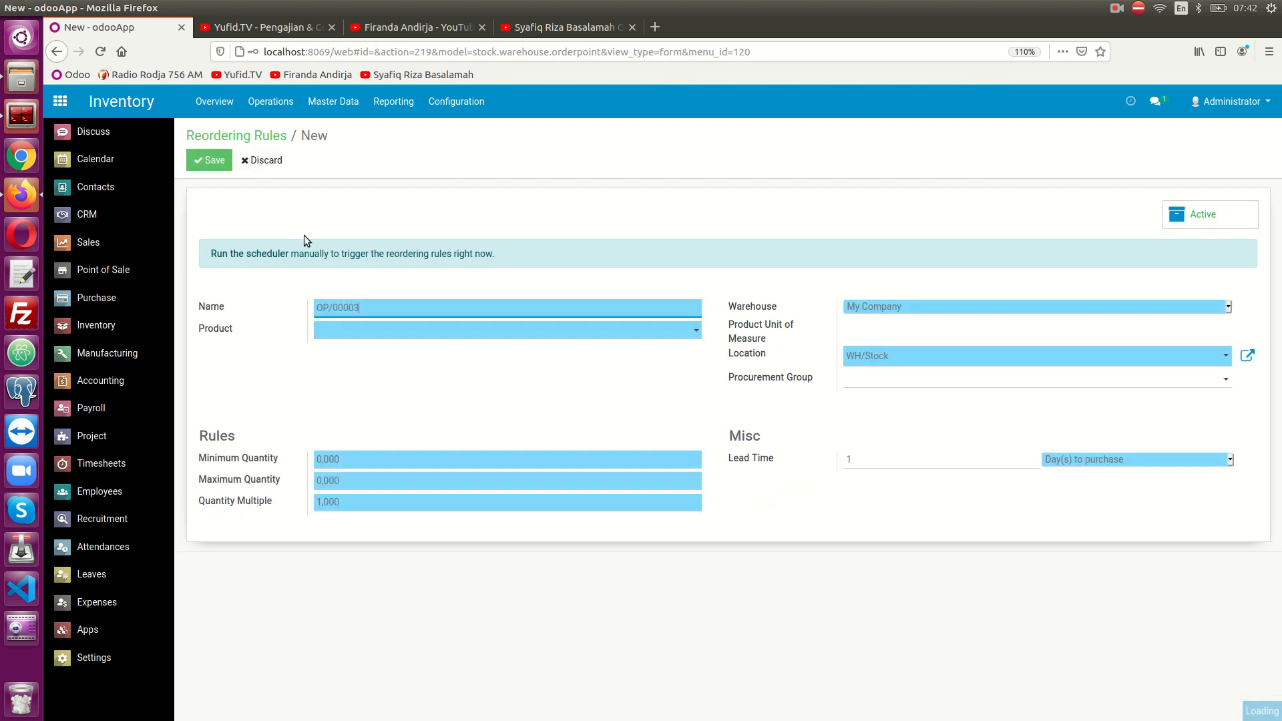
pyautogui.click(349, 337)
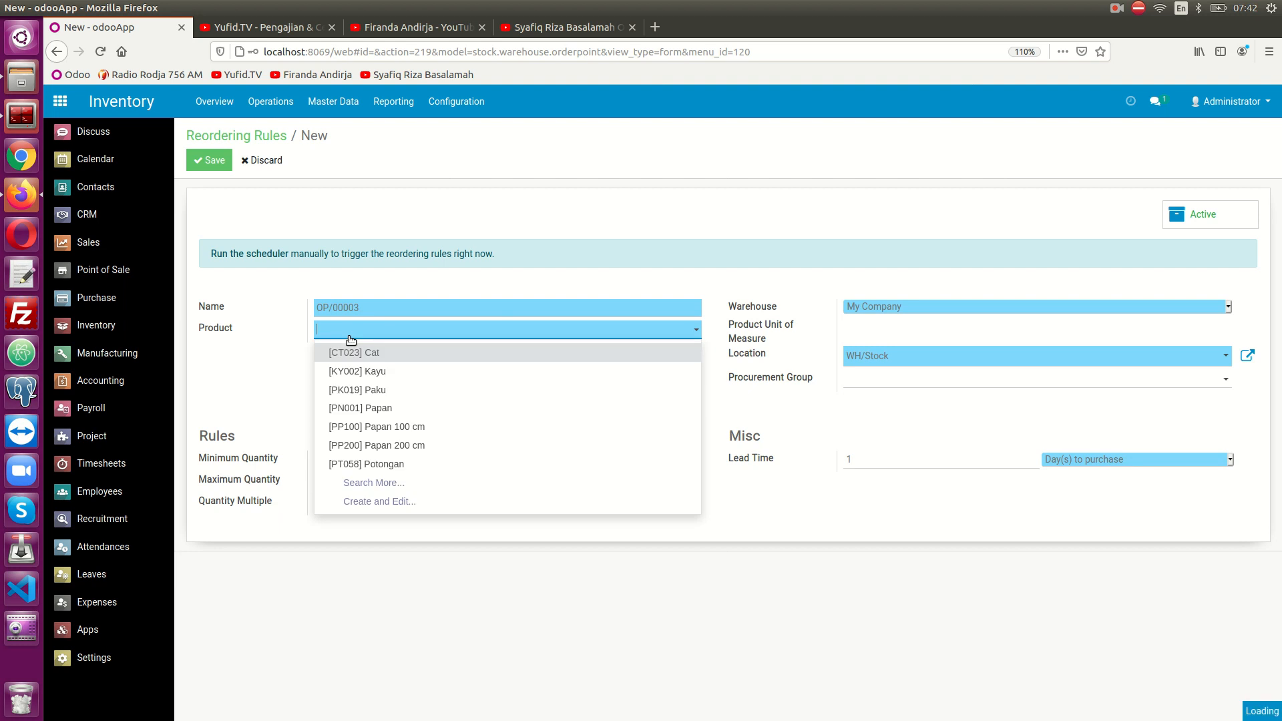
pyautogui.click(353, 392)
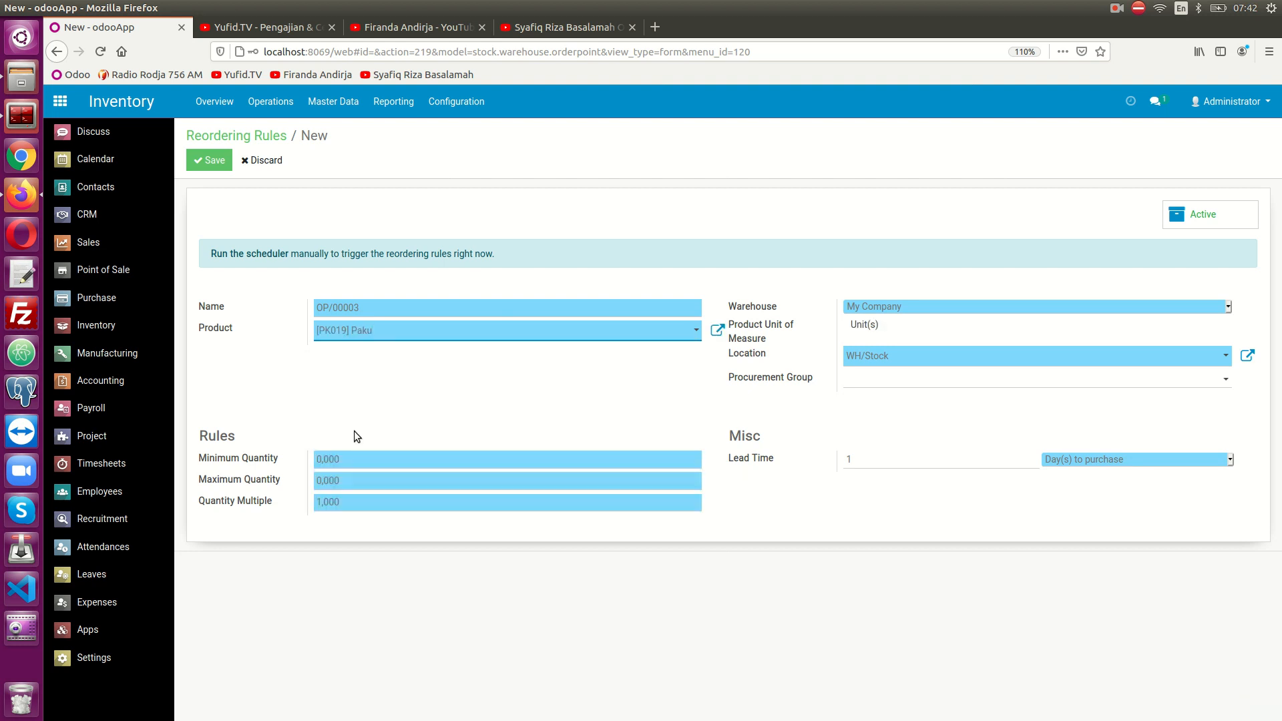
pyautogui.click(324, 459)
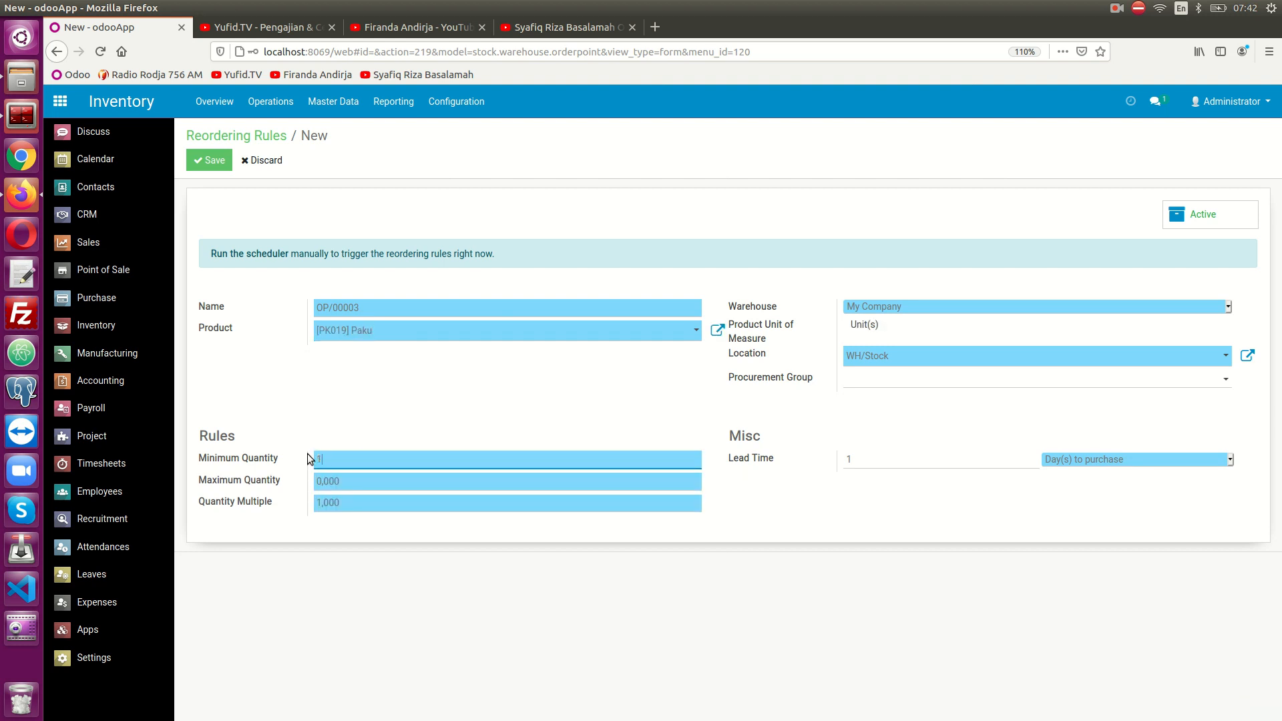
pyautogui.press('Tab')
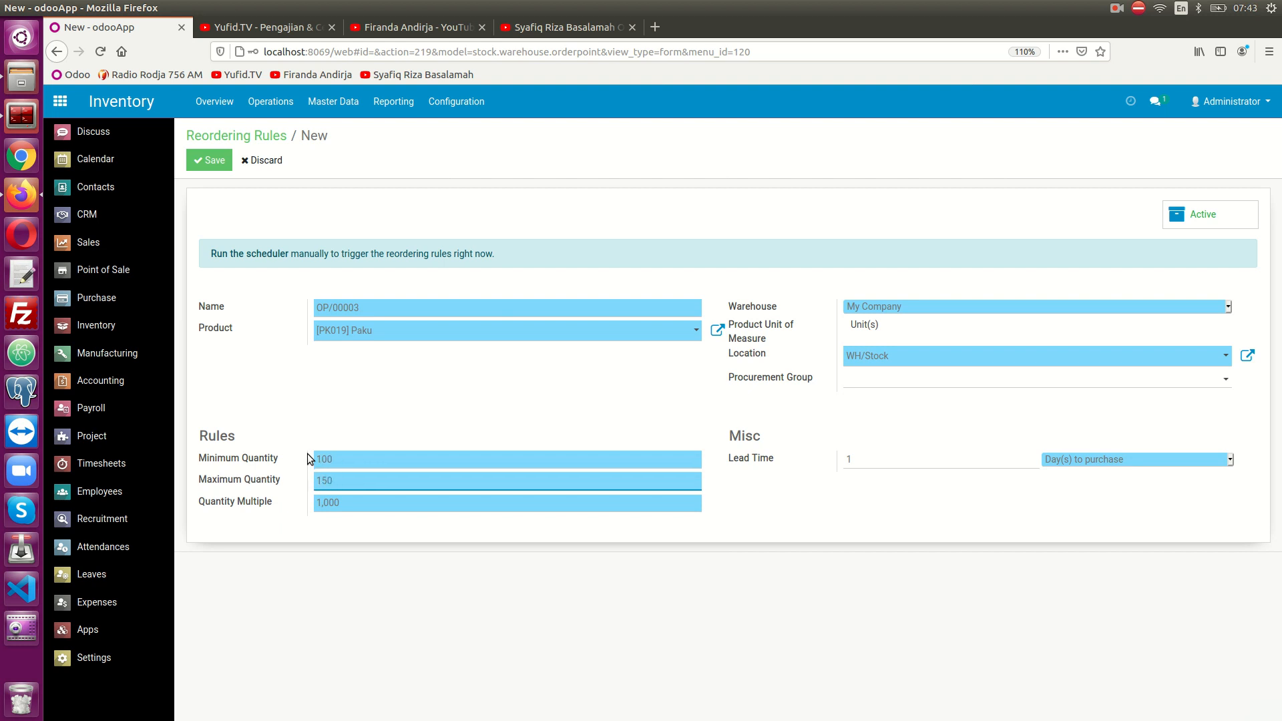
pyautogui.click(215, 160)
# Step: Create and save a reordering rule for [KY002] Kayu with minimum quantity 10 and maximum quantity 20
pyautogui.click(260, 160)
pyautogui.click(347, 333)
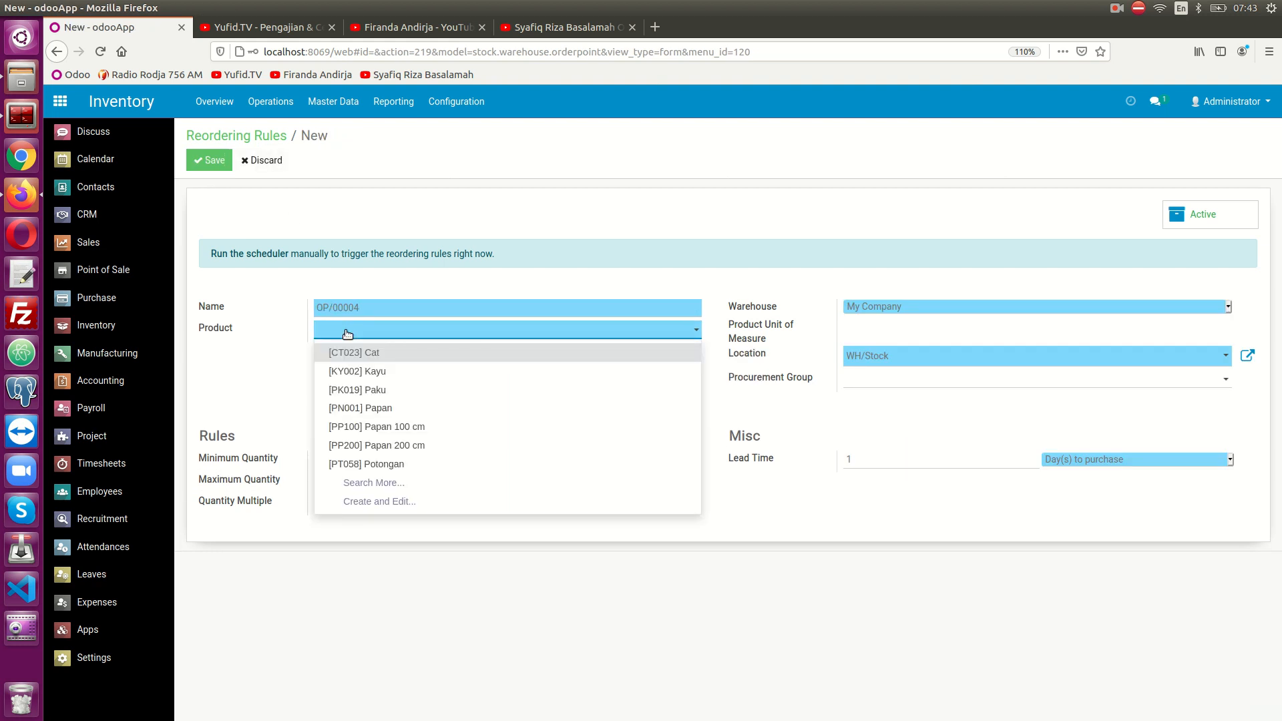
pyautogui.click(362, 374)
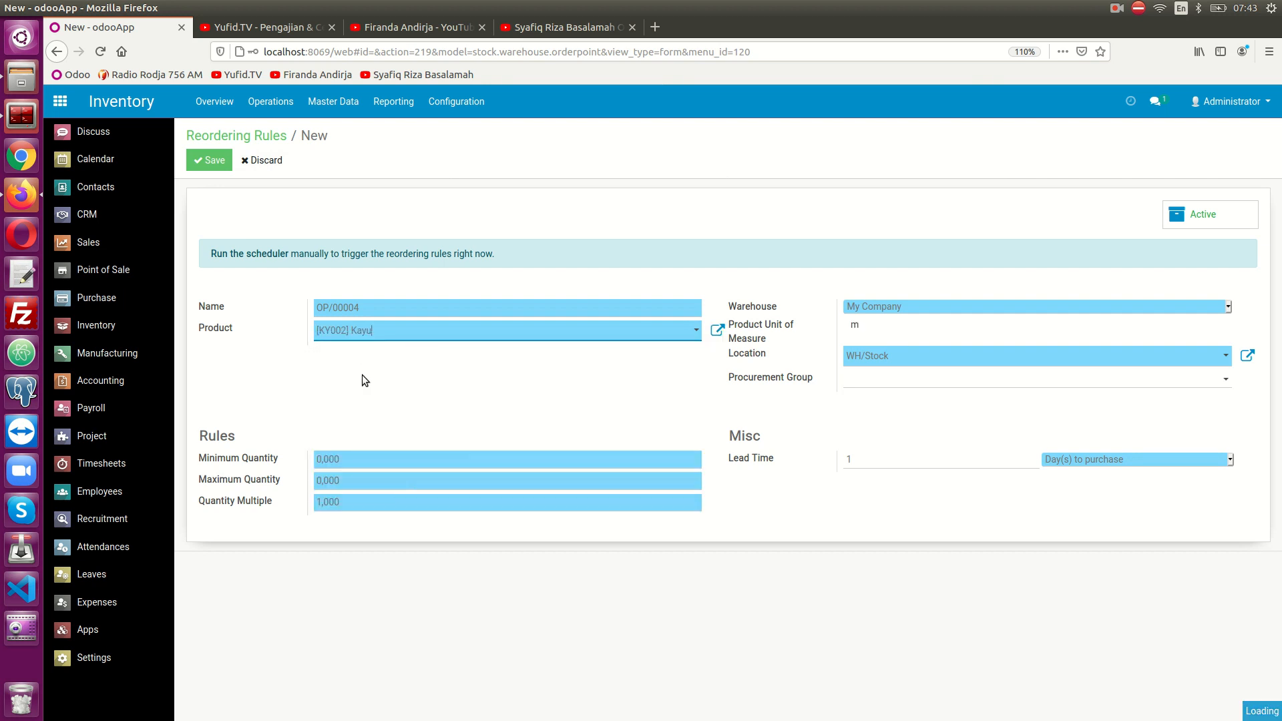
pyautogui.click(353, 463)
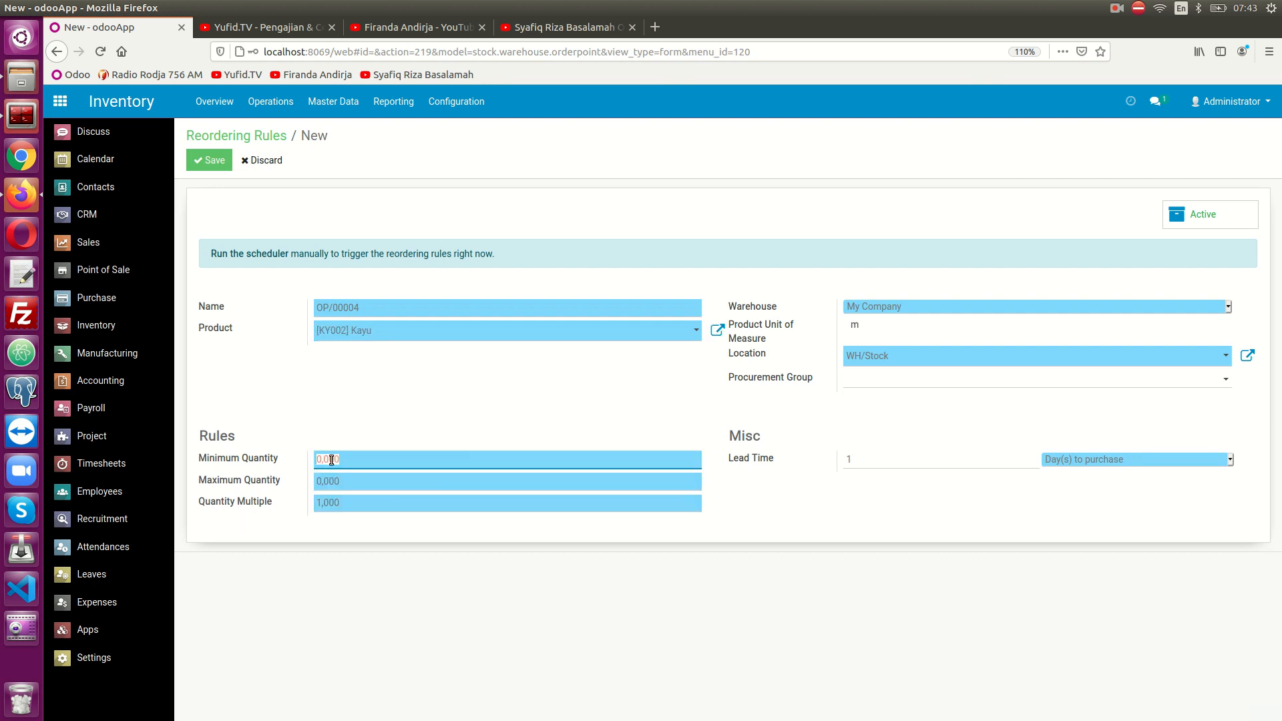
pyautogui.write('10')
pyautogui.press('Tab')
pyautogui.write('20')
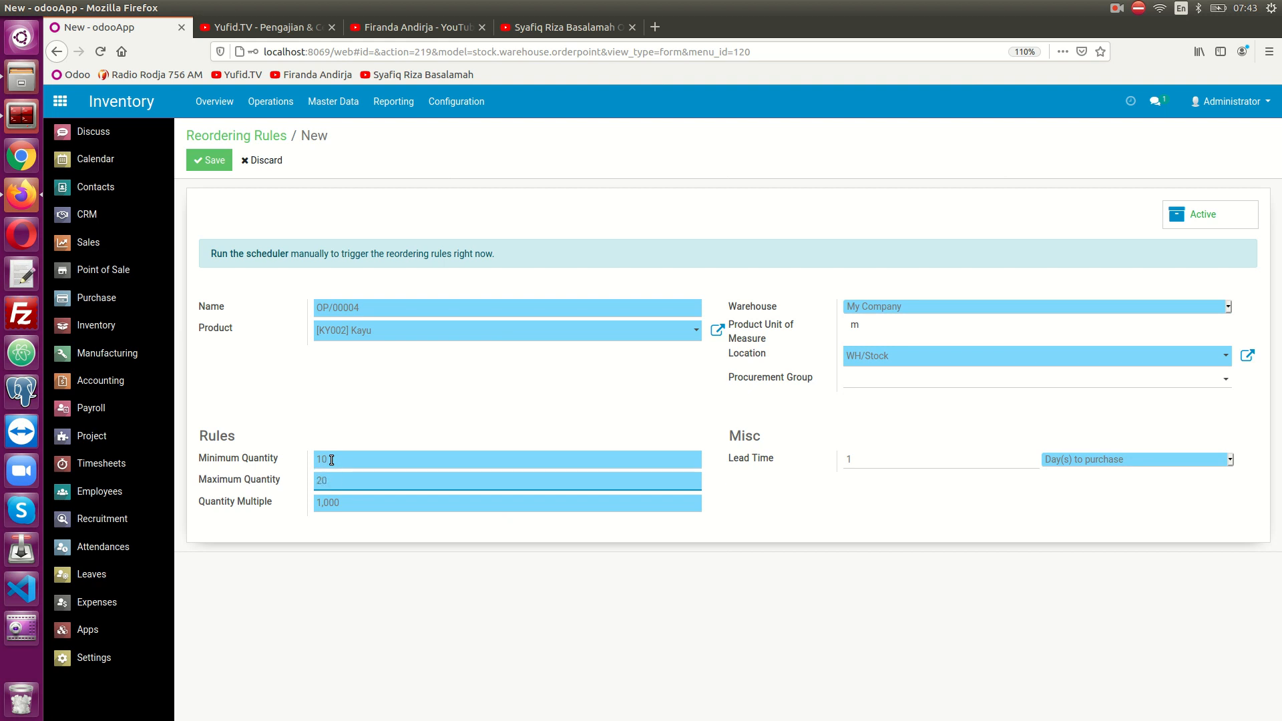
pyautogui.click(213, 162)
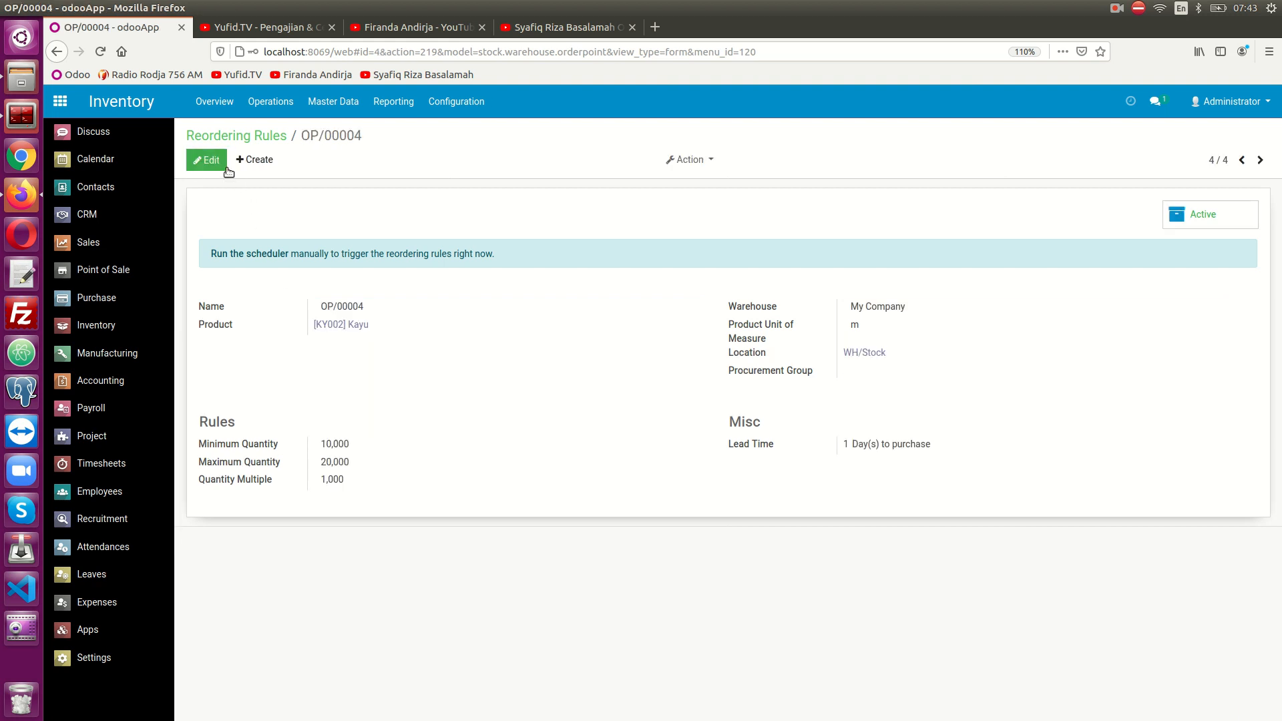
# Step: Create and save a reordering rule for [PP100] Papan 100 cm with minimum quantity 20 and maximum quantity 30
pyautogui.click(256, 162)
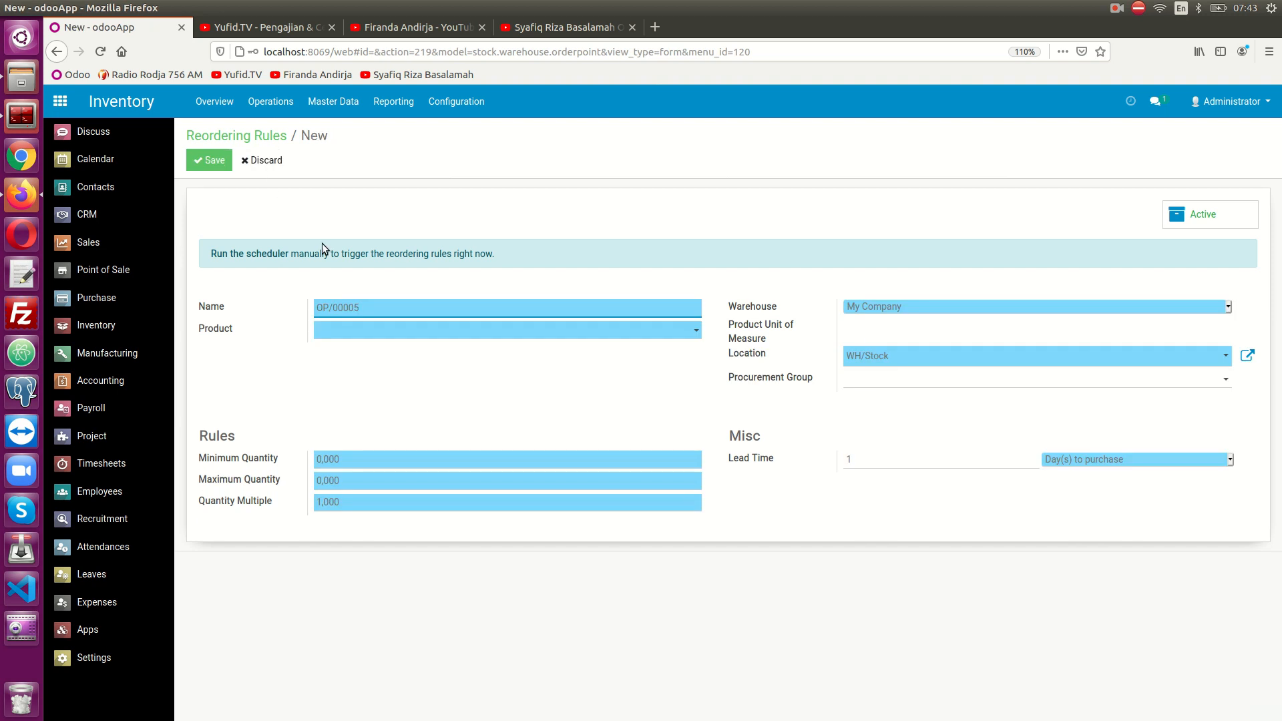
pyautogui.press('Tab')
pyautogui.write('papa')
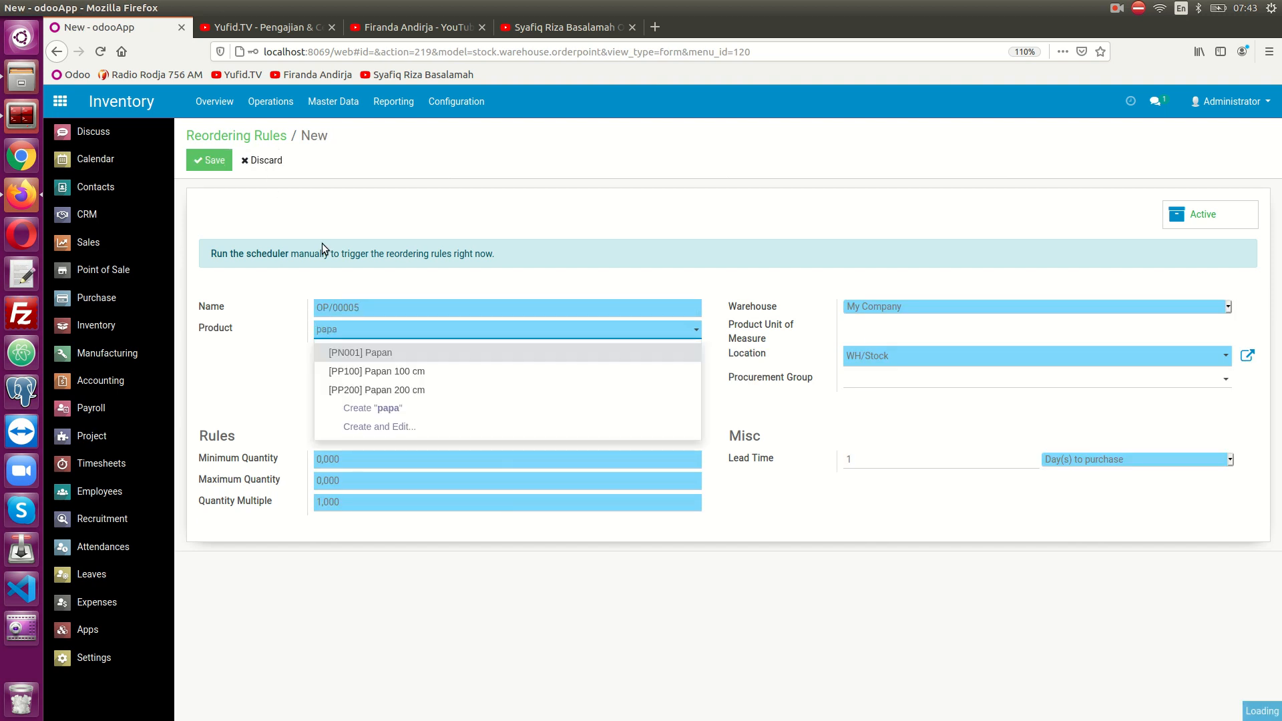
pyautogui.click(372, 373)
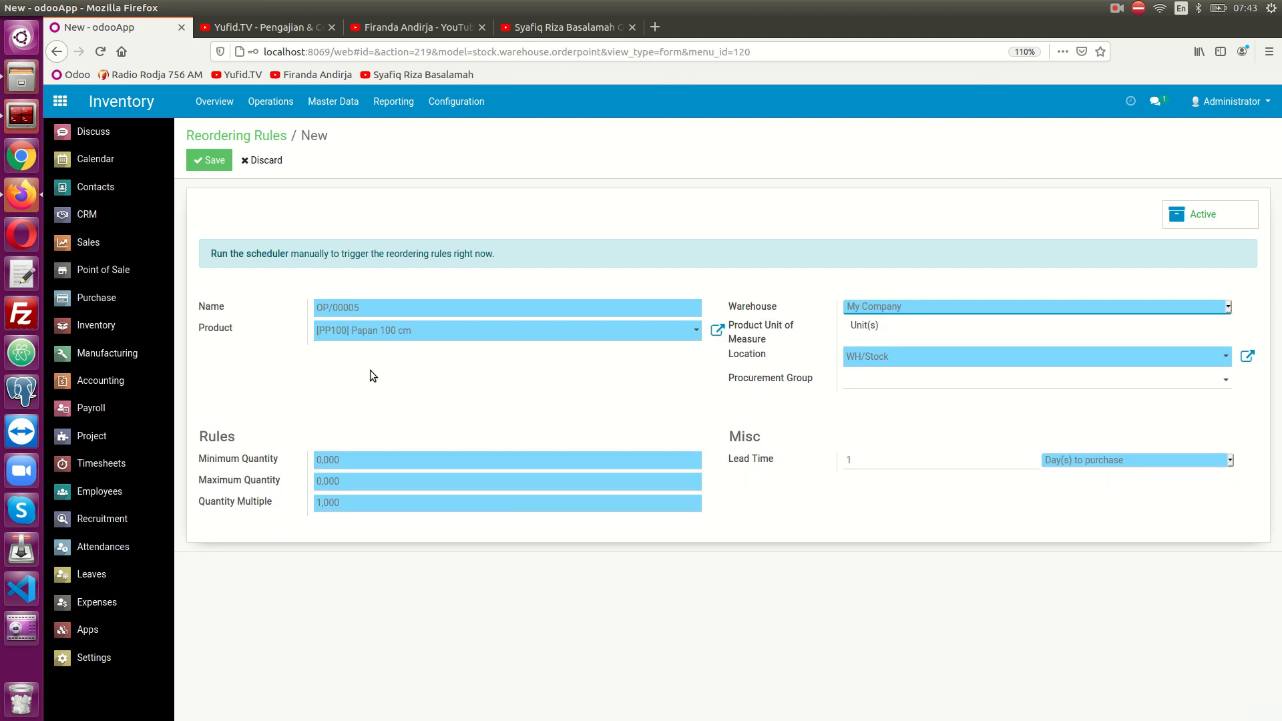
pyautogui.click(347, 458)
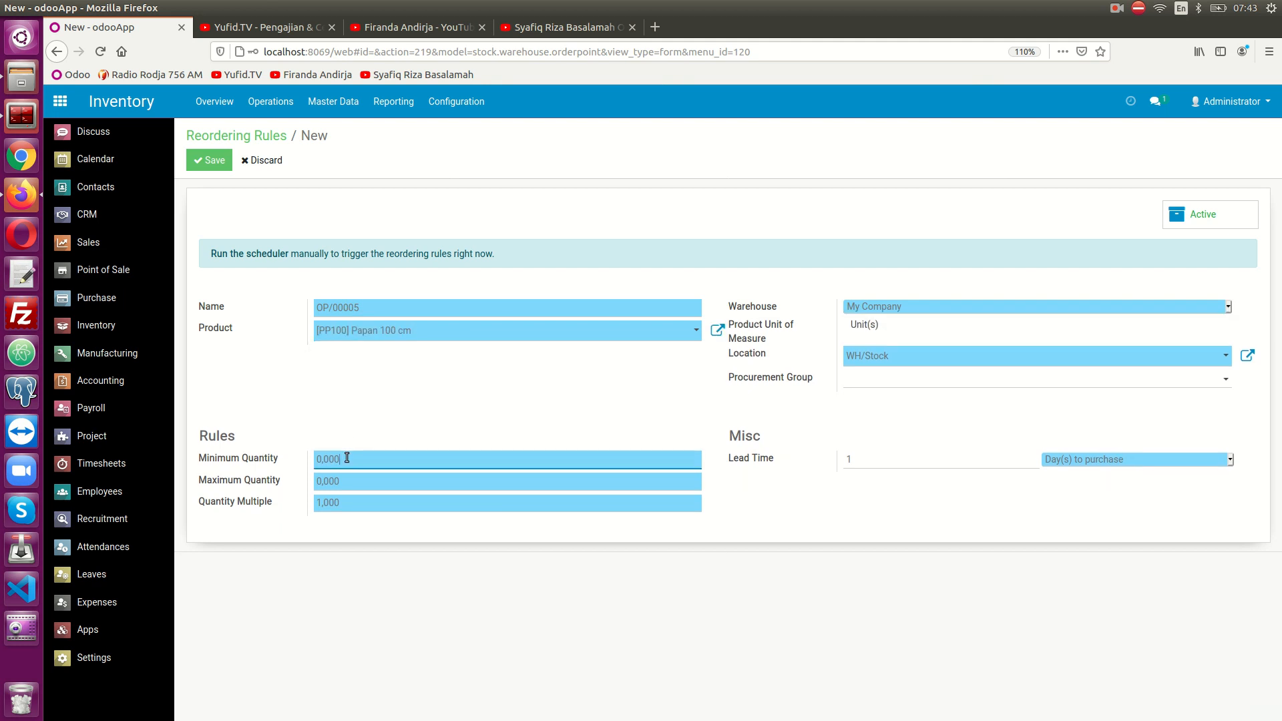
pyautogui.moveTo(347, 458); pyautogui.dragTo(313, 456)
pyautogui.write('20')
pyautogui.press('Tab')
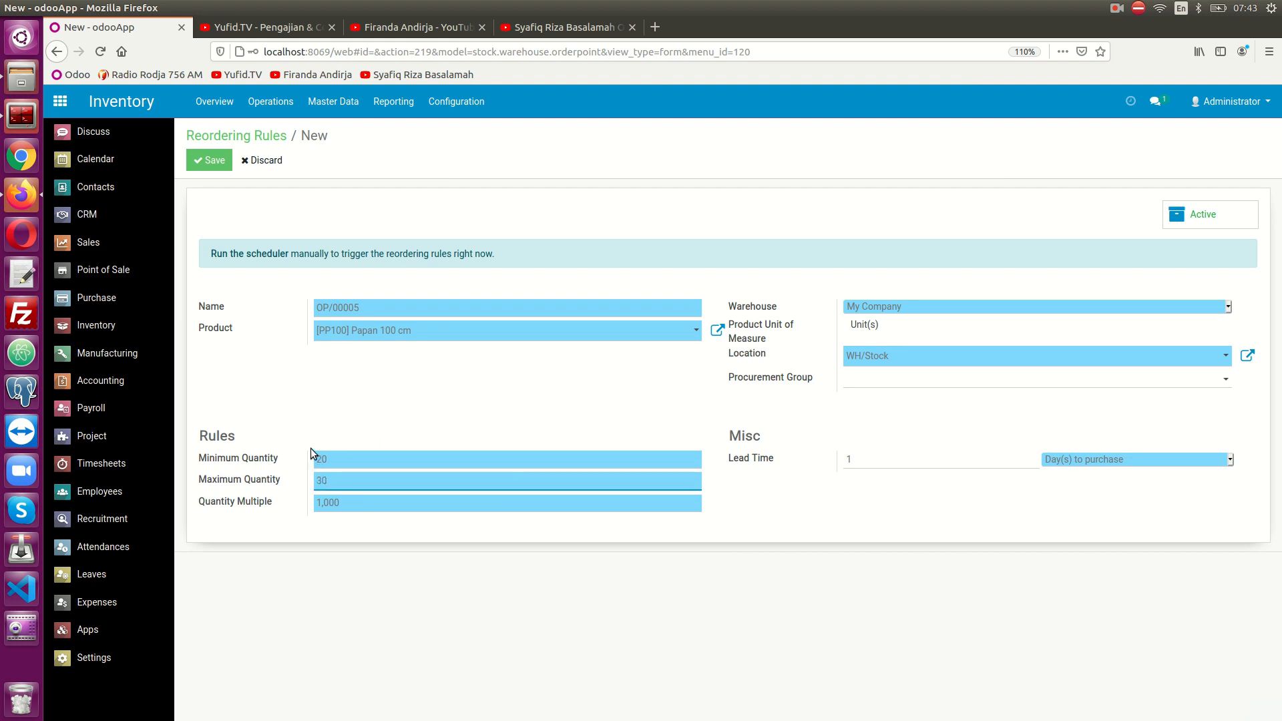
pyautogui.click(209, 160)
# Step: Create and save a reordering rule for [PP200] Papan 200 cm with minimum quantity 15 and maximum quantity 20, and return to the rules list
pyautogui.click(254, 160)
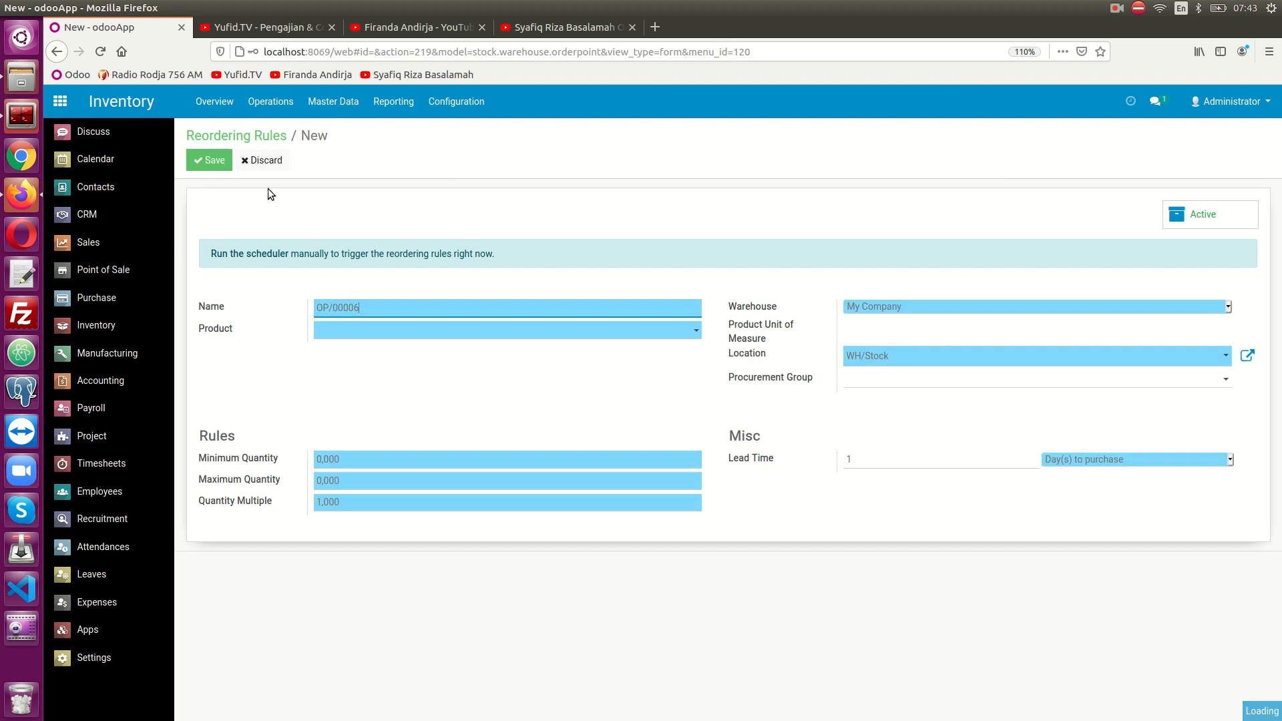
pyautogui.click(344, 330)
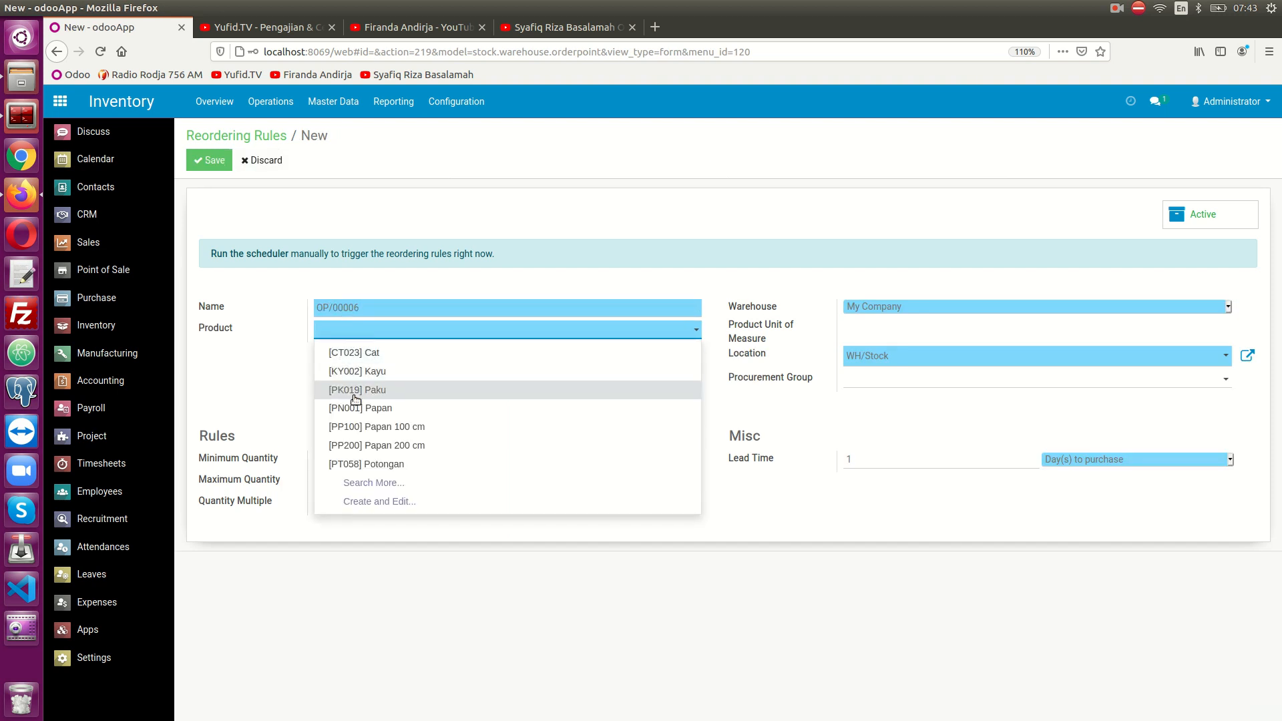
pyautogui.click(372, 448)
pyautogui.click(367, 459)
pyautogui.write('5')
pyautogui.press('Tab')
pyautogui.write('20')
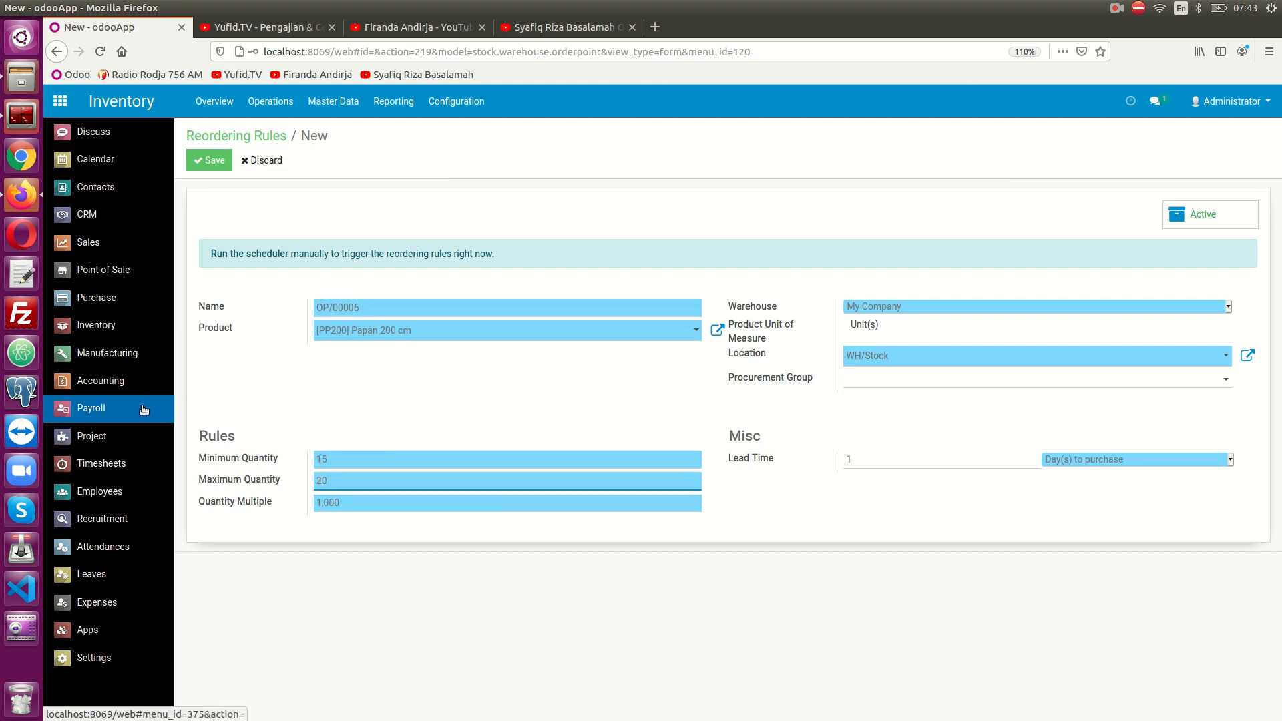
pyautogui.click(222, 165)
pyautogui.click(203, 135)
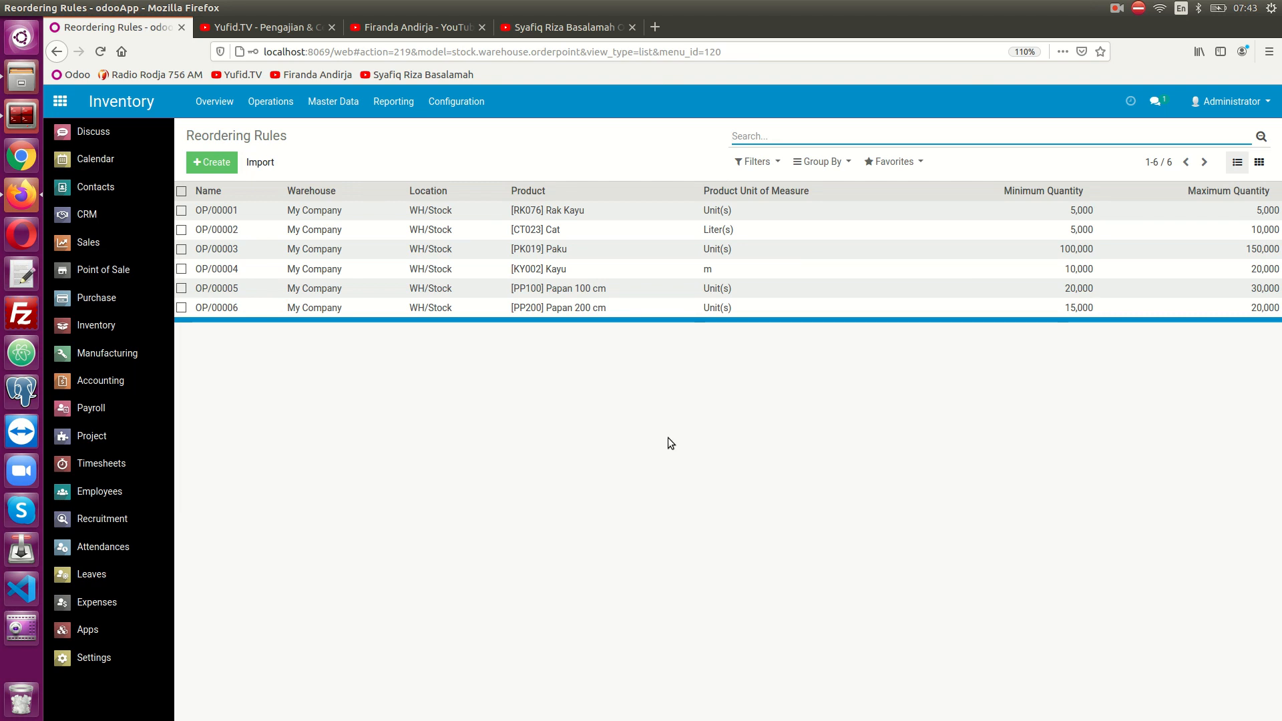
pyautogui.click(267, 26)
pyautogui.click(427, 27)
pyautogui.click(565, 26)
pyautogui.click(1116, 8)
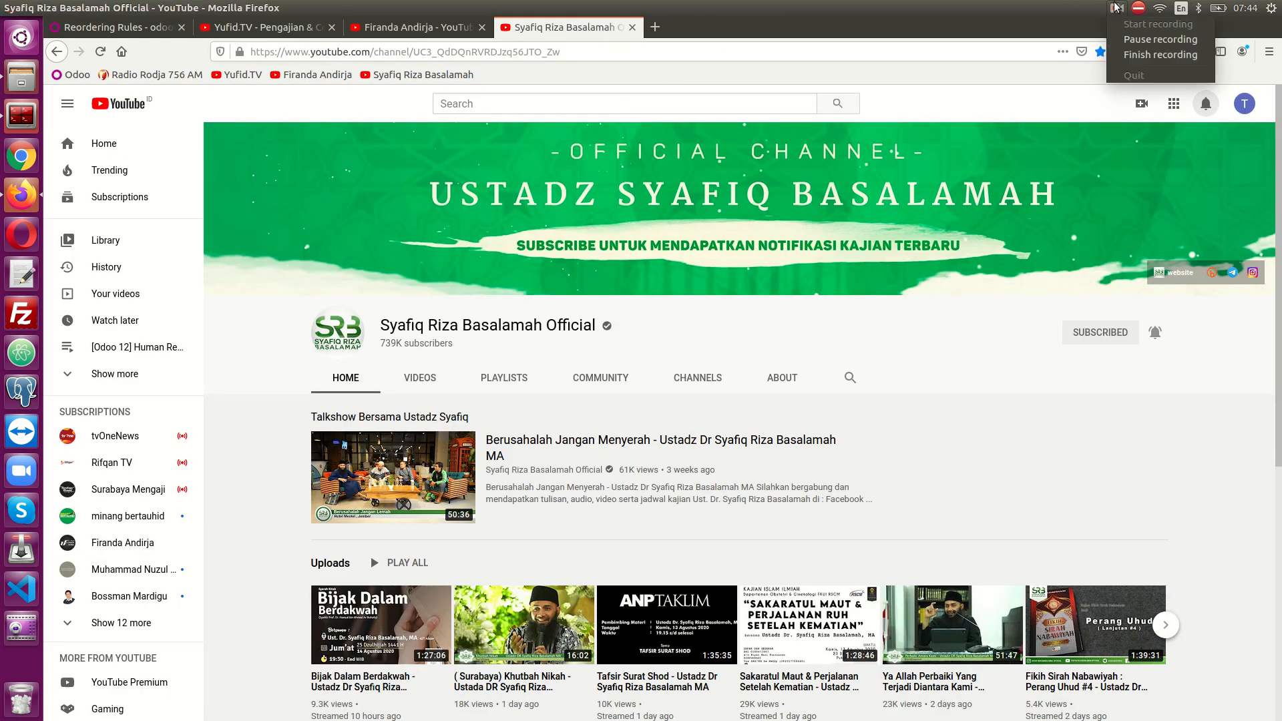